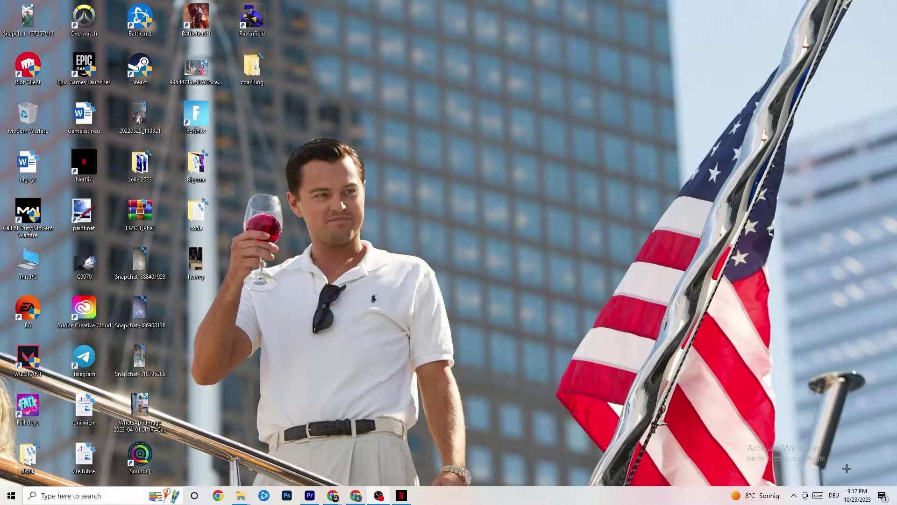
- Open the system display settings and check the available color profiles and the scaling options for text and apps
left_click(2, 500)
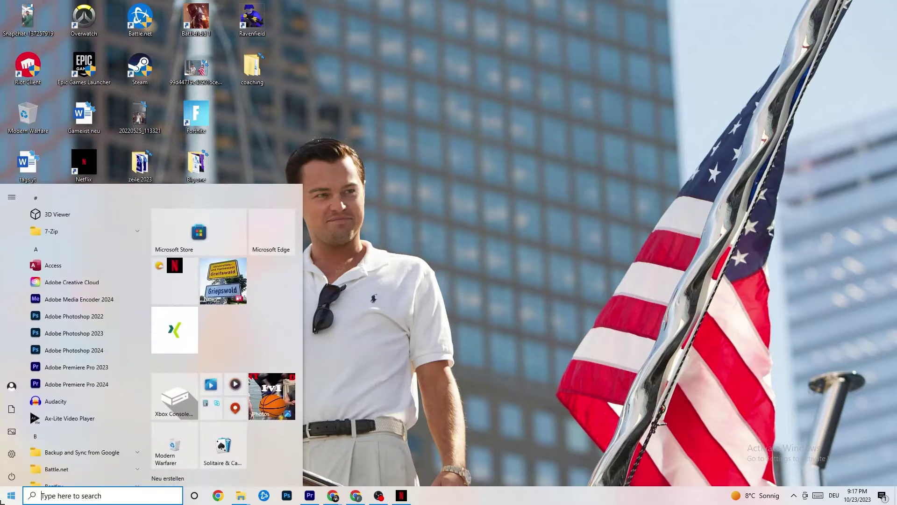
left_click(14, 456)
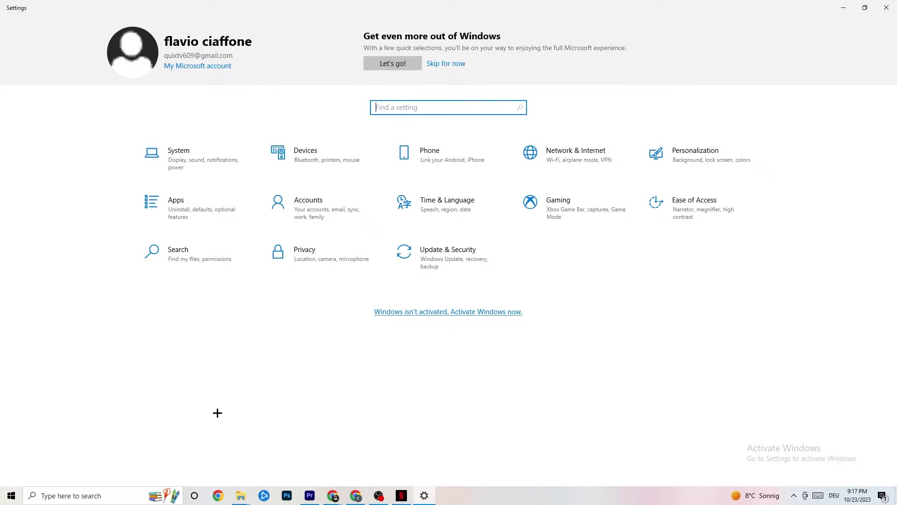
left_click(194, 162)
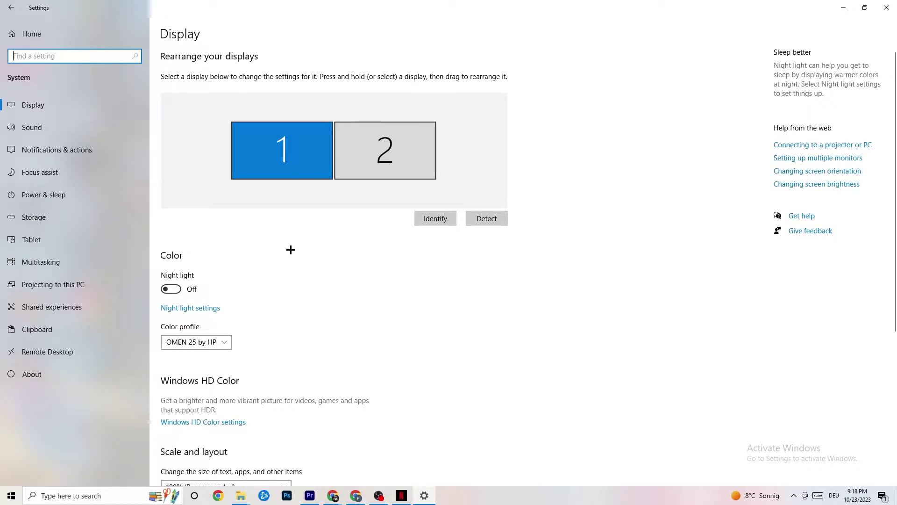
scroll(294, 168, "down", 5)
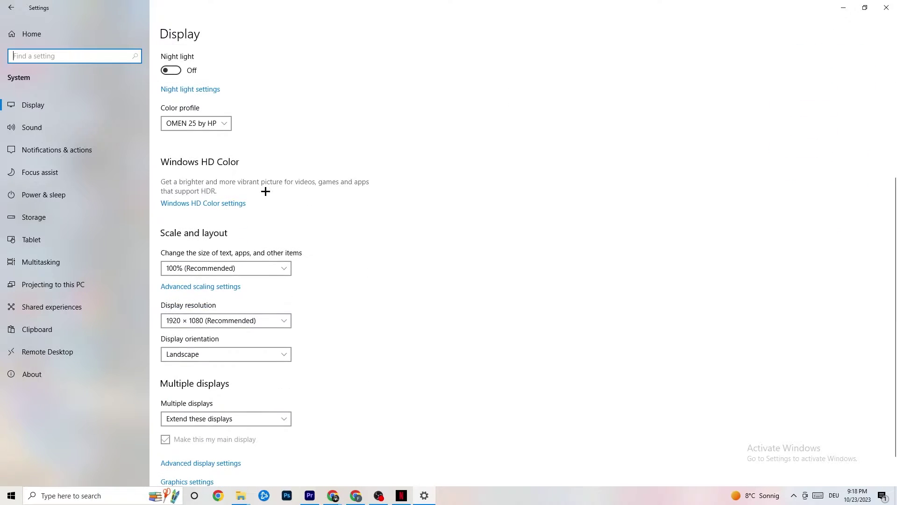
left_click(187, 122)
left_click(252, 113)
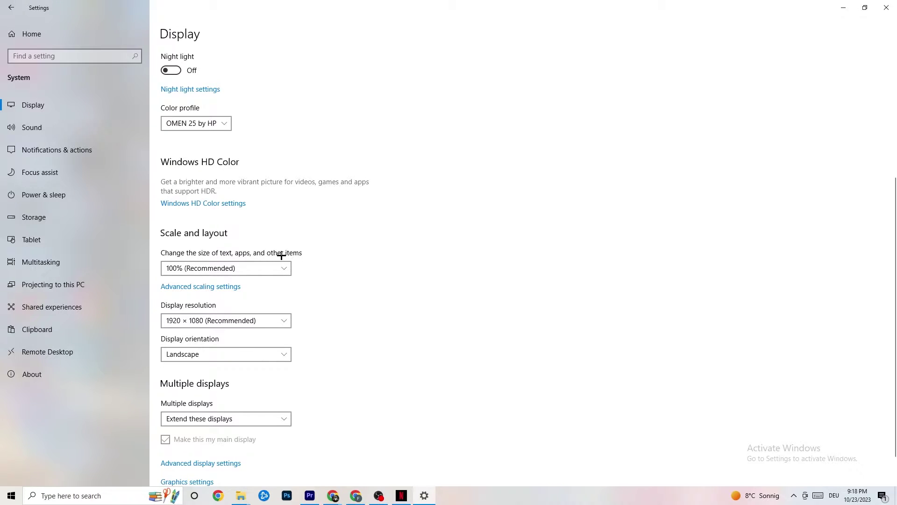
left_click(275, 268)
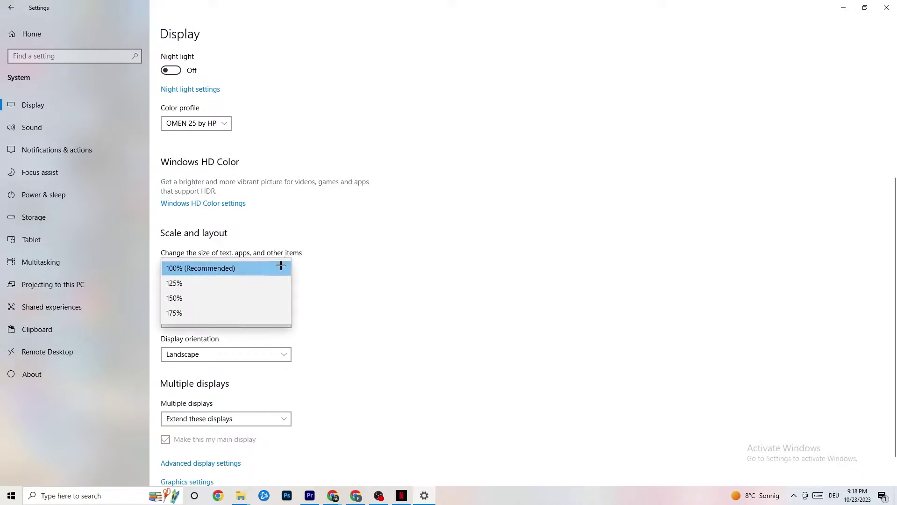
left_click(384, 229)
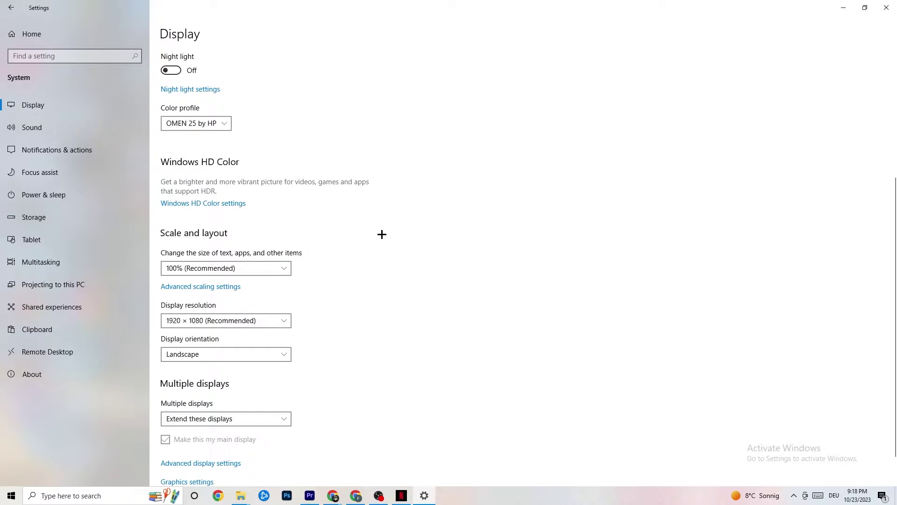
- Check the available display resolution options for display 1
left_click(238, 323)
left_click(238, 322)
left_click(282, 321)
left_click(392, 290)
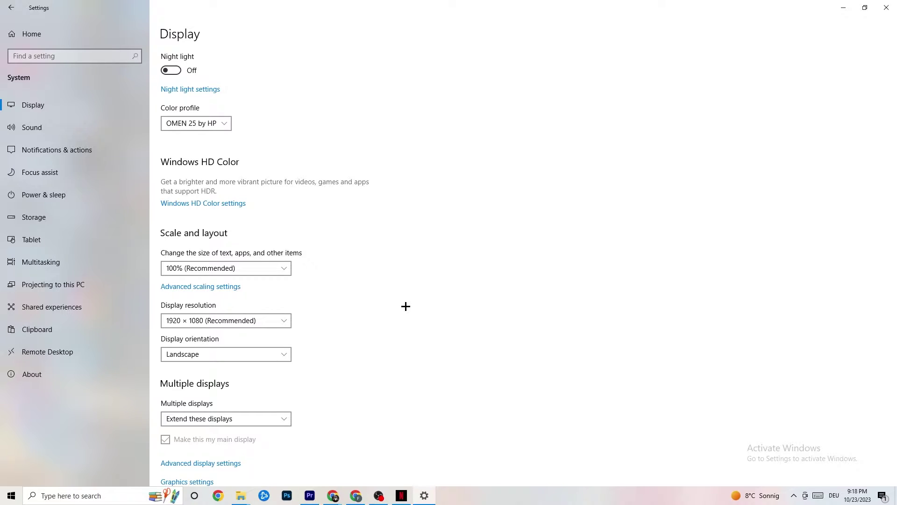
left_click(280, 320)
left_click(327, 313)
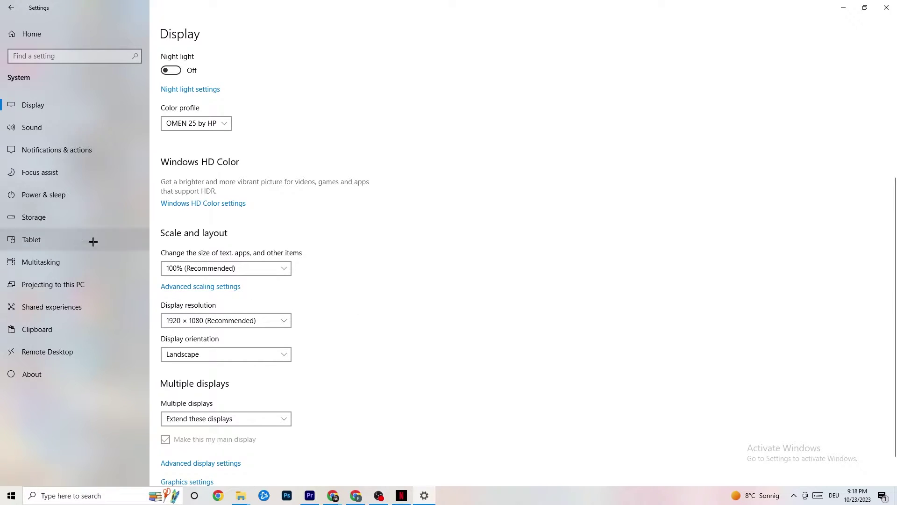
- Open the Storage Sense configuration and examine how long files may stay in the recycle bin before deletion
left_click(58, 225)
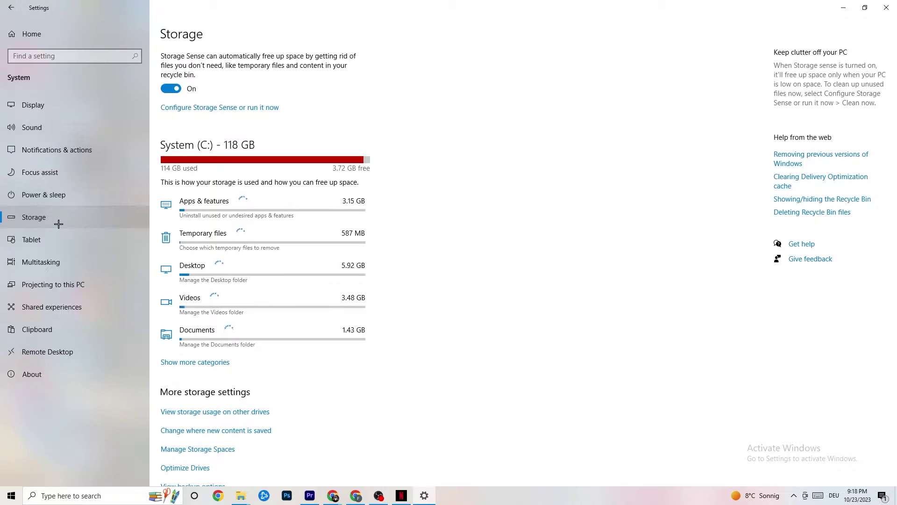
left_click(258, 108)
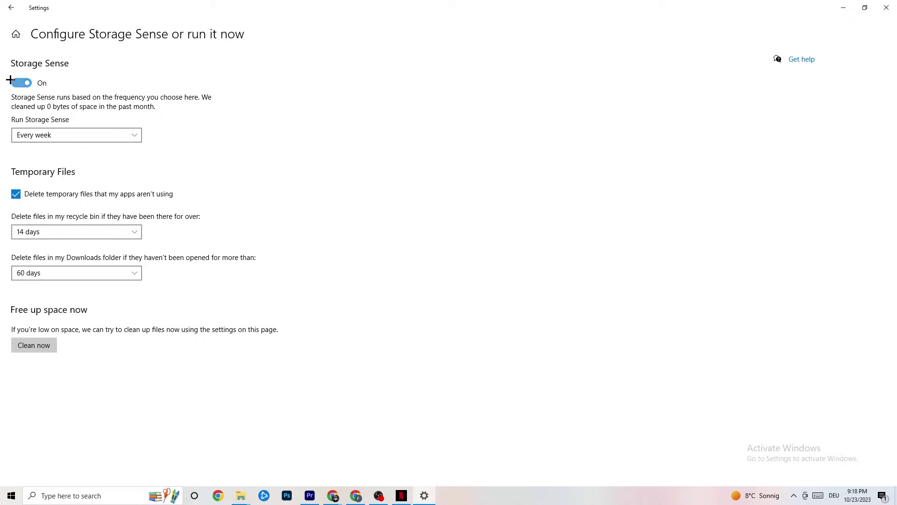
left_click(52, 232)
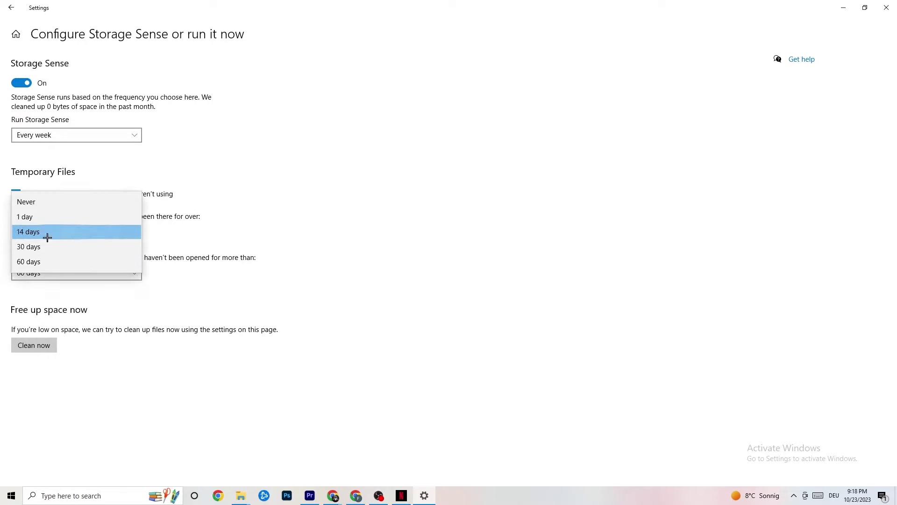
left_click(177, 185)
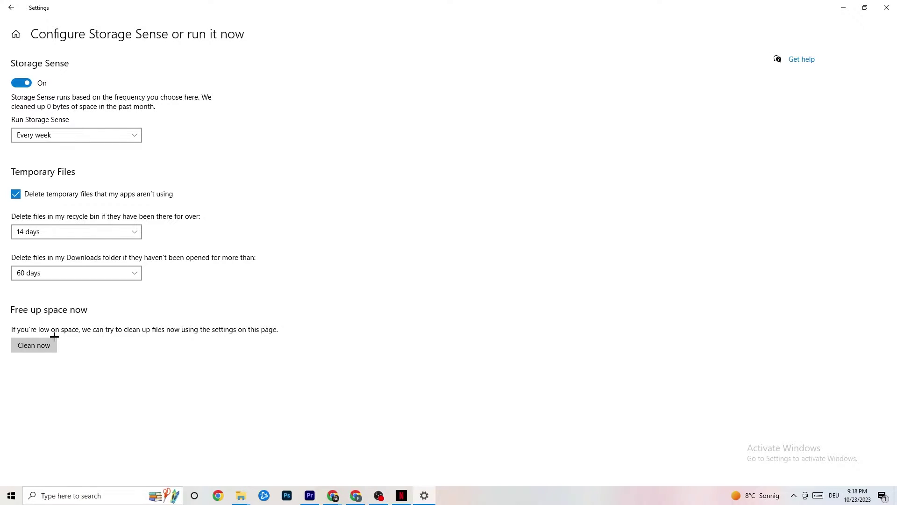
left_click(10, 7)
- Review the available power plans in the additional power settings and close the Power Options window
left_click(174, 156)
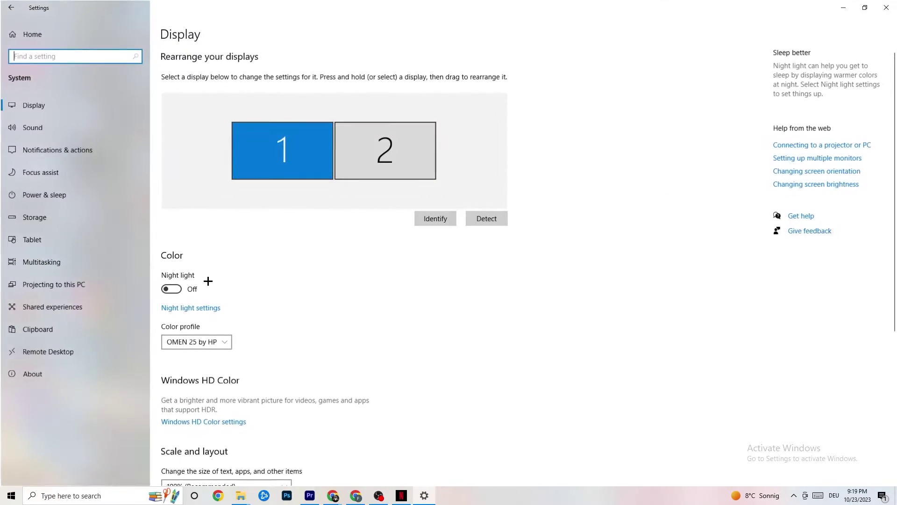
left_click(35, 192)
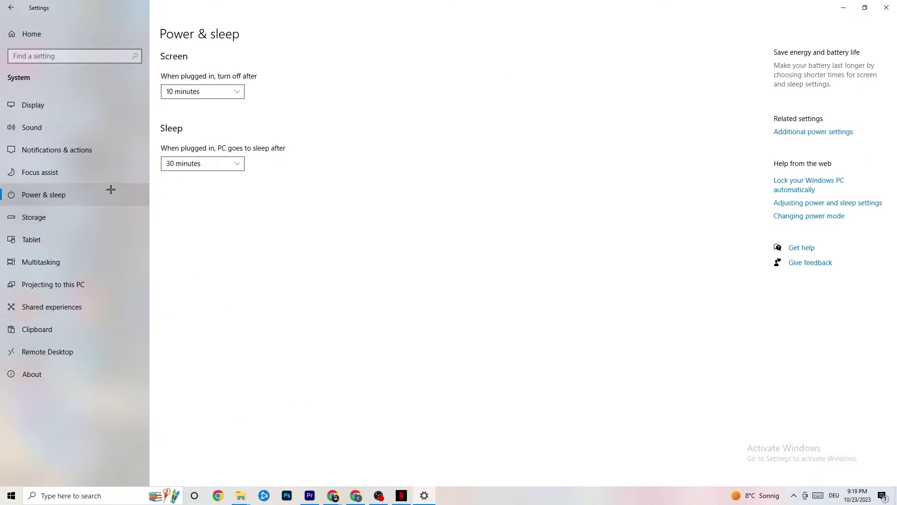
left_click(806, 131)
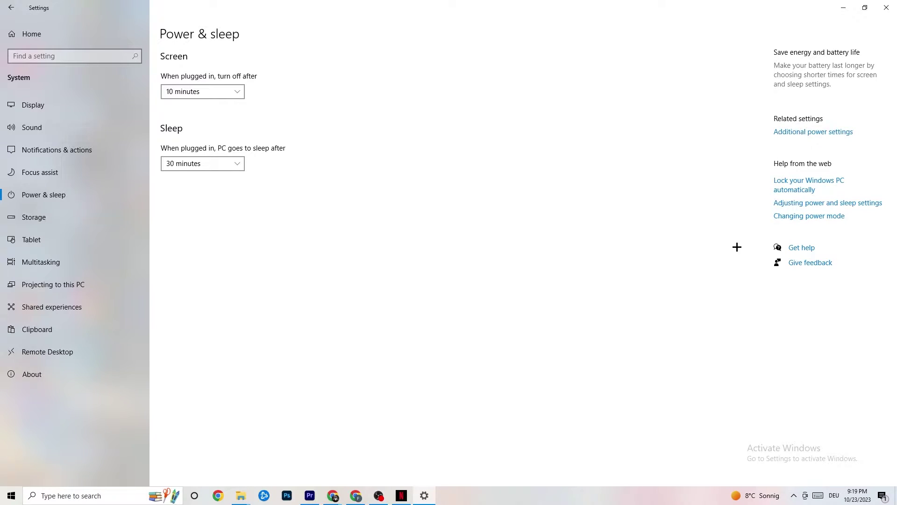
left_click_drag(465, 62, 491, 49)
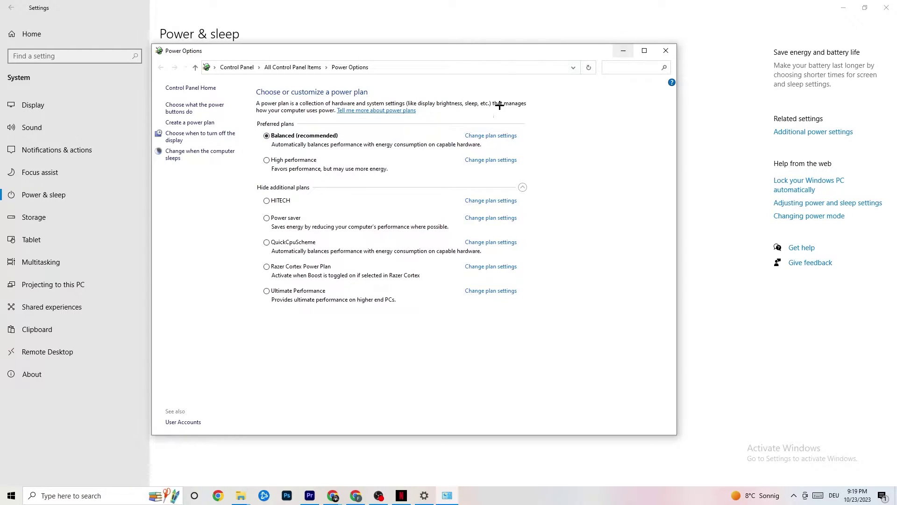
left_click(667, 51)
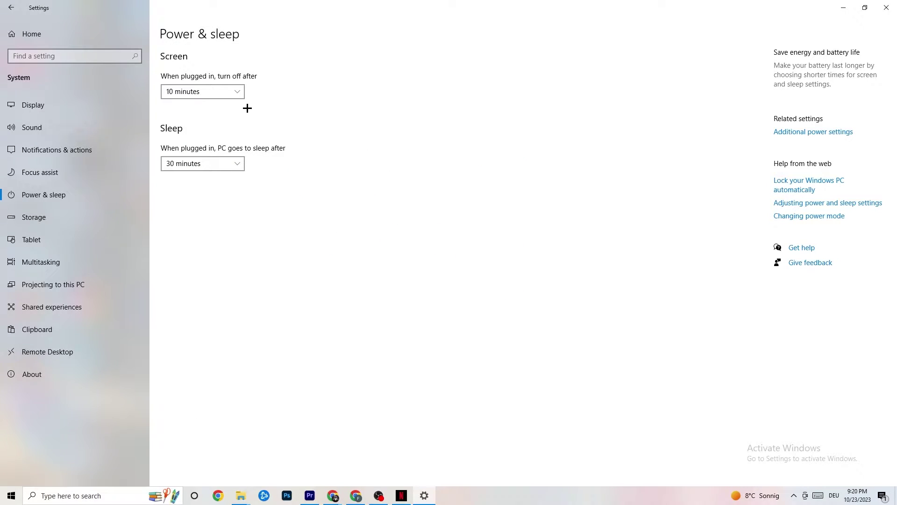
- Review the Xbox Game Bar, Captures and Game Mode pages in the gaming settings
left_click(15, 7)
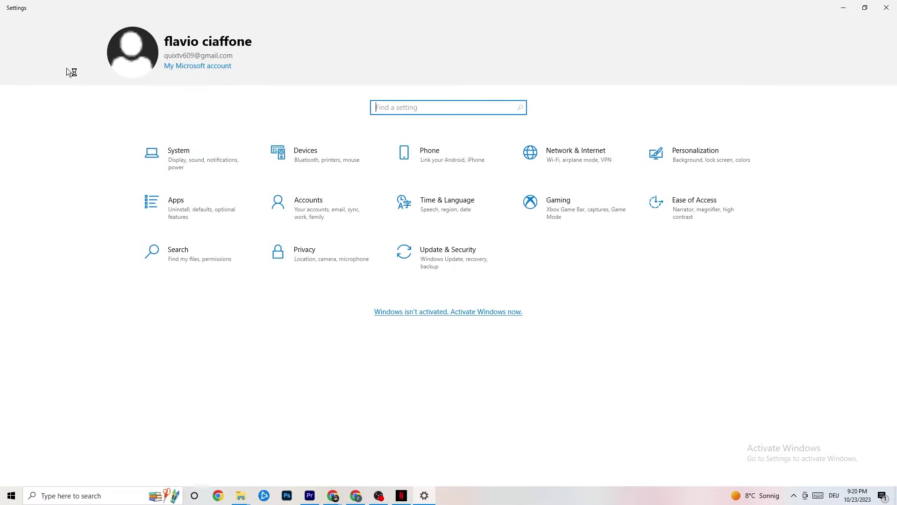
left_click(570, 220)
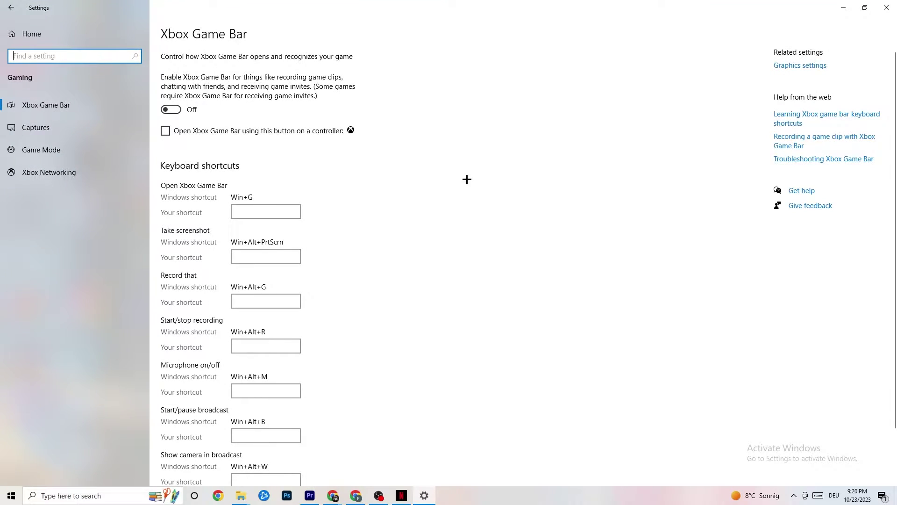
scroll(309, 187, "down", 3)
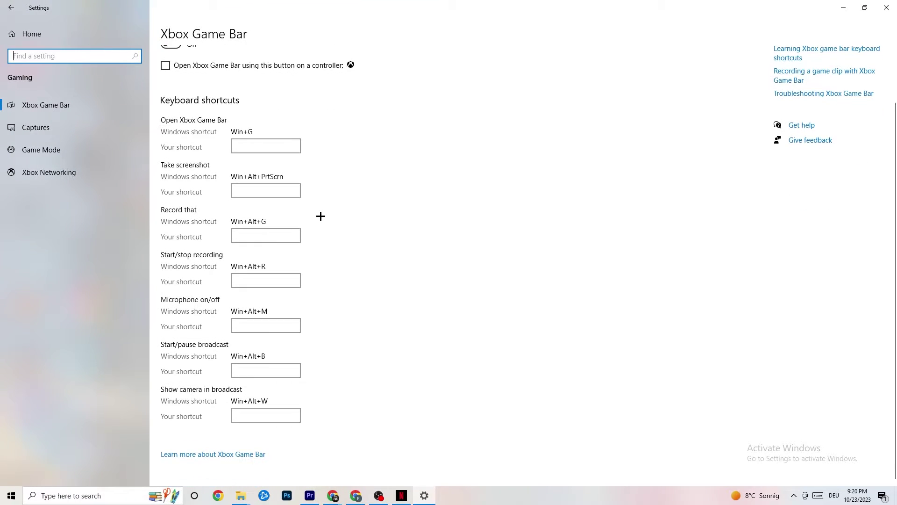
scroll(336, 255, "up", 3)
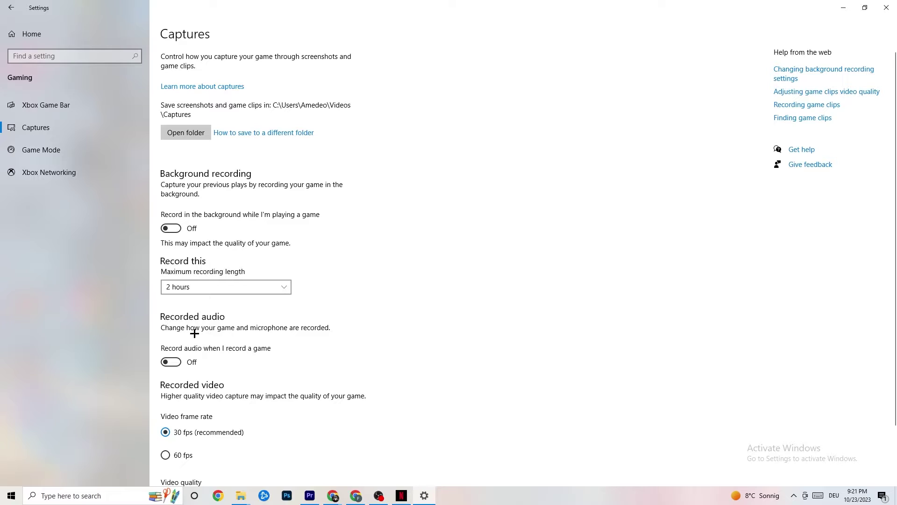
scroll(236, 324, "down", 3)
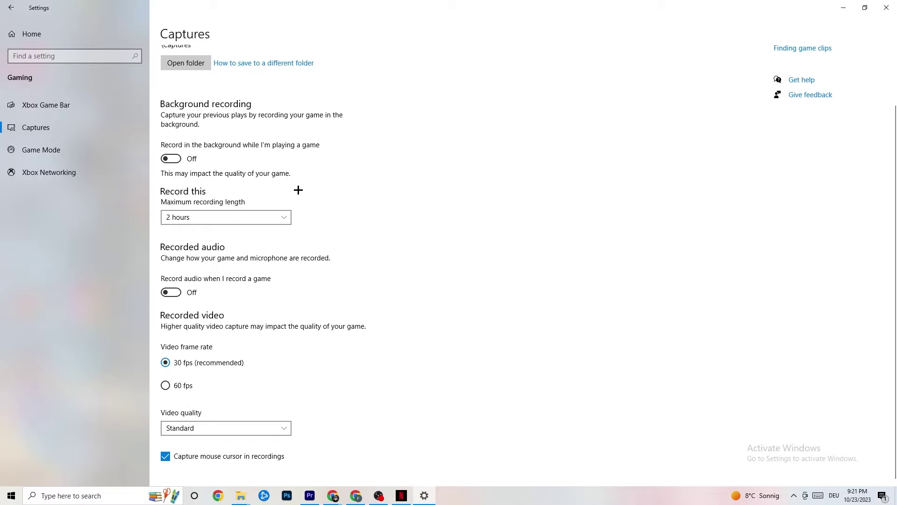
left_click(65, 152)
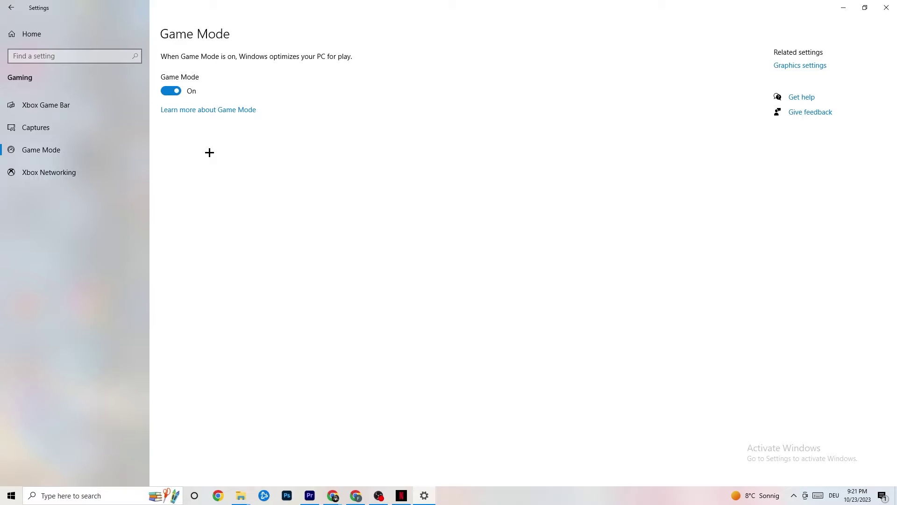
- Review the Windows Update and Troubleshoot pages under Update & Security, and close Settings
left_click(14, 8)
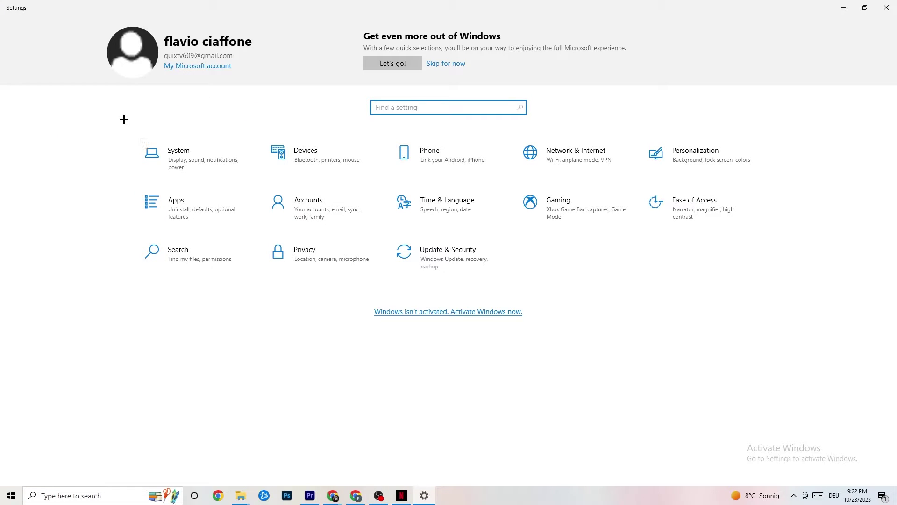
left_click(464, 267)
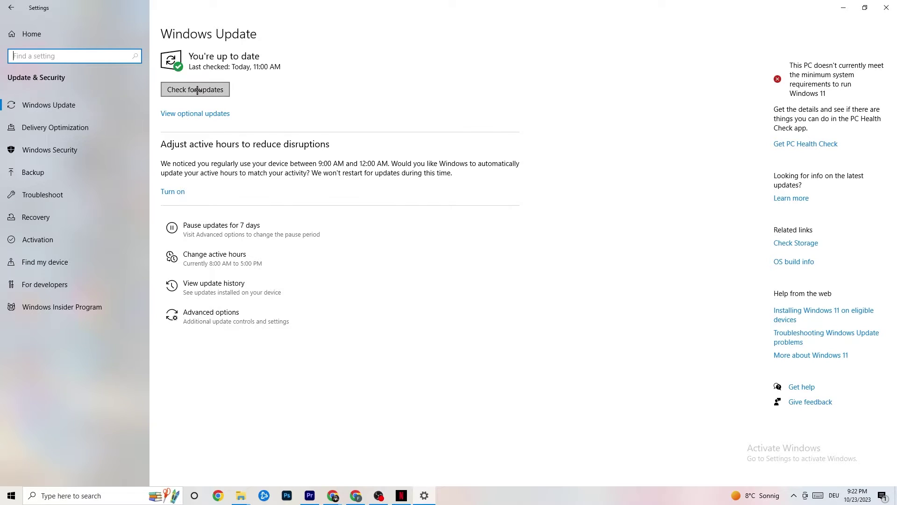
left_click(253, 70)
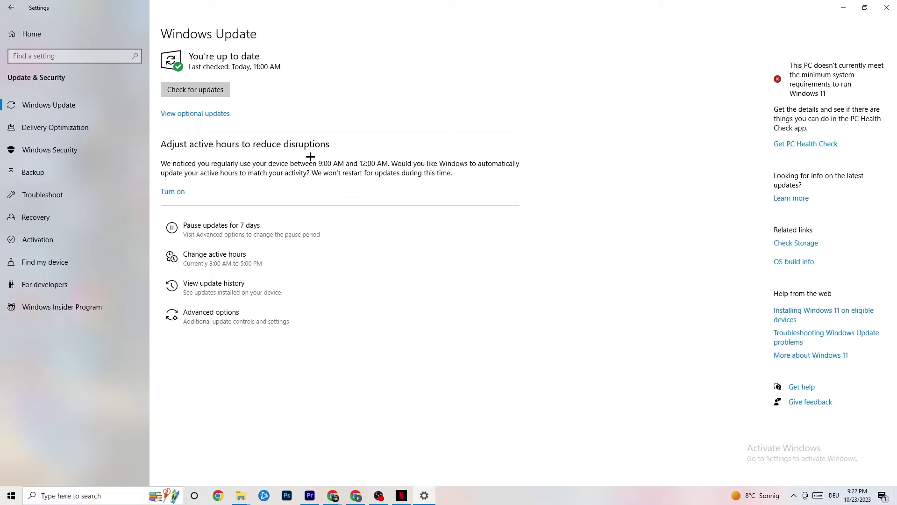
left_click(73, 196)
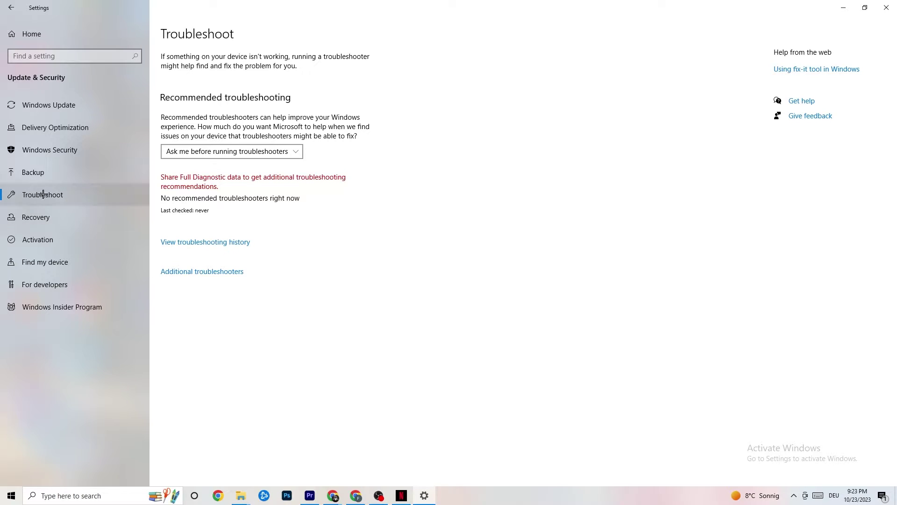
left_click(885, 3)
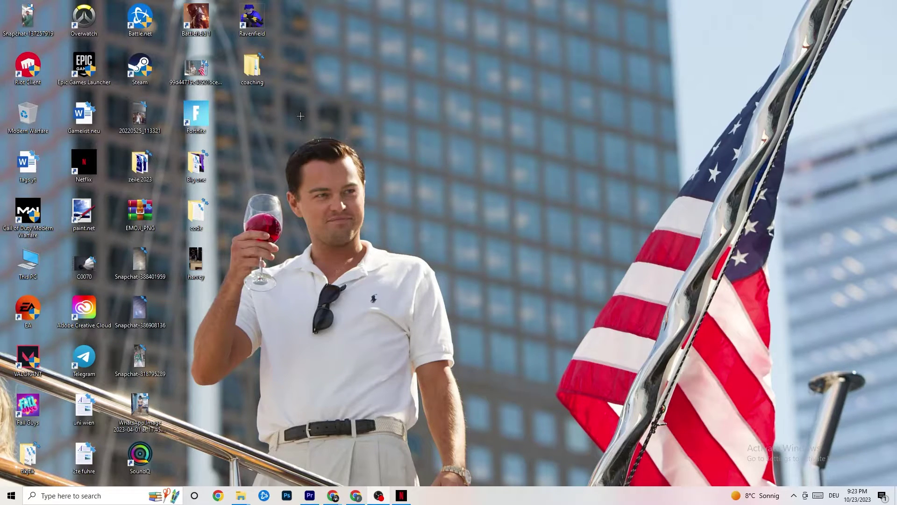
- Move the Steam shortcut out of the icon grid to an empty area of the desktop beside the other icons
left_click_drag(149, 70, 486, 168)
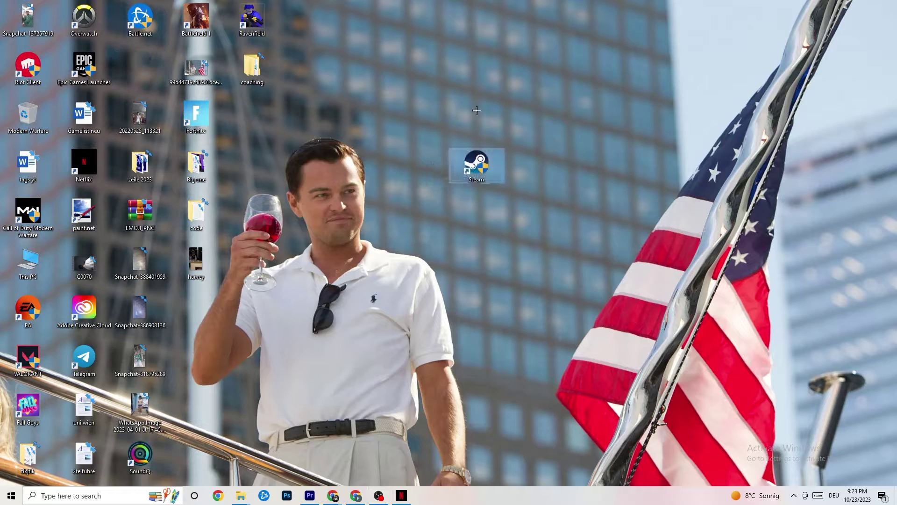
right_click(476, 170)
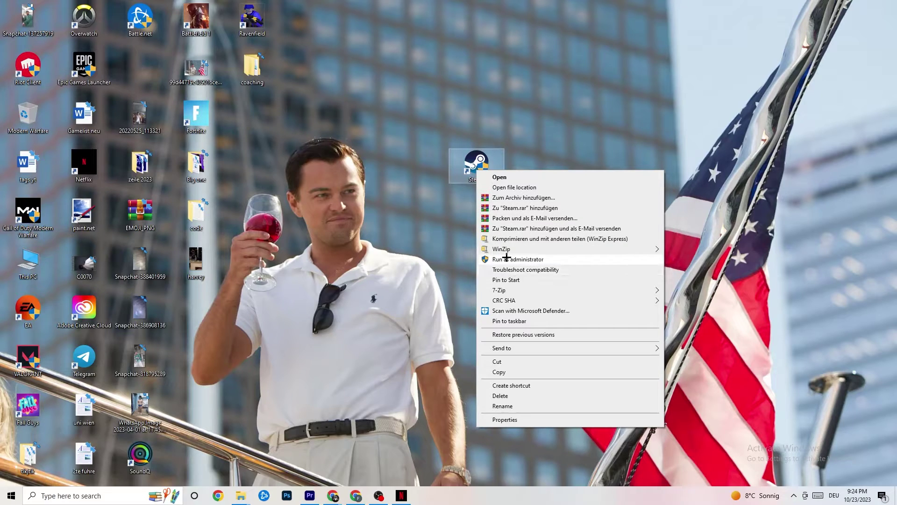
left_click(391, 236)
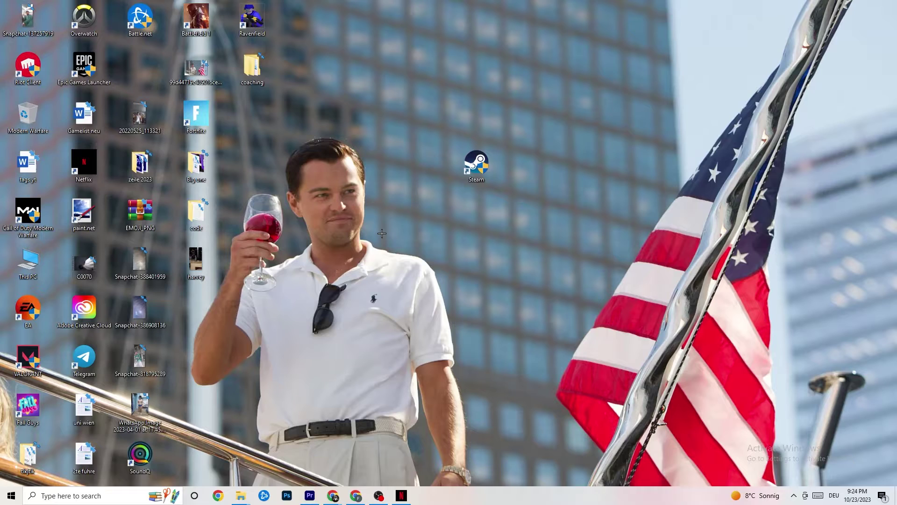
left_click_drag(469, 166, 413, 167)
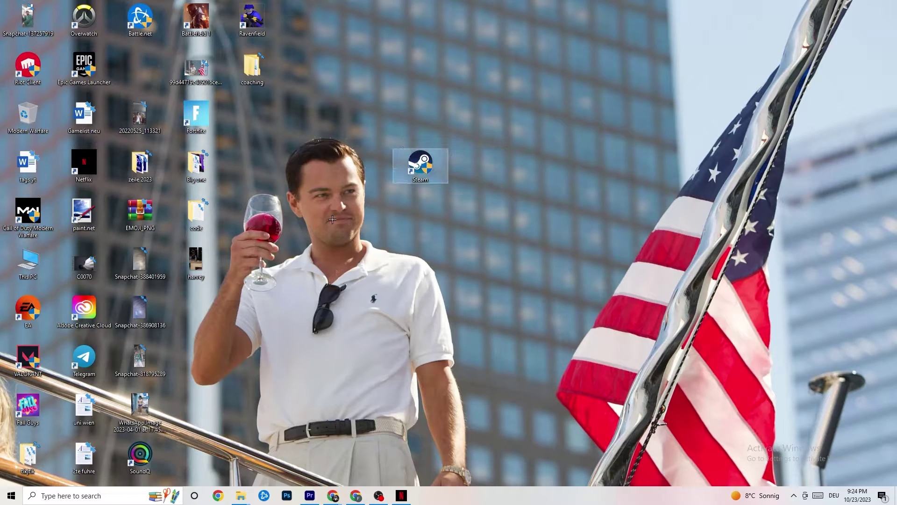
- Review the compatibility settings in the Steam shortcut's properties, including the available Windows compatibility modes, and accept the dialog
right_click(414, 168)
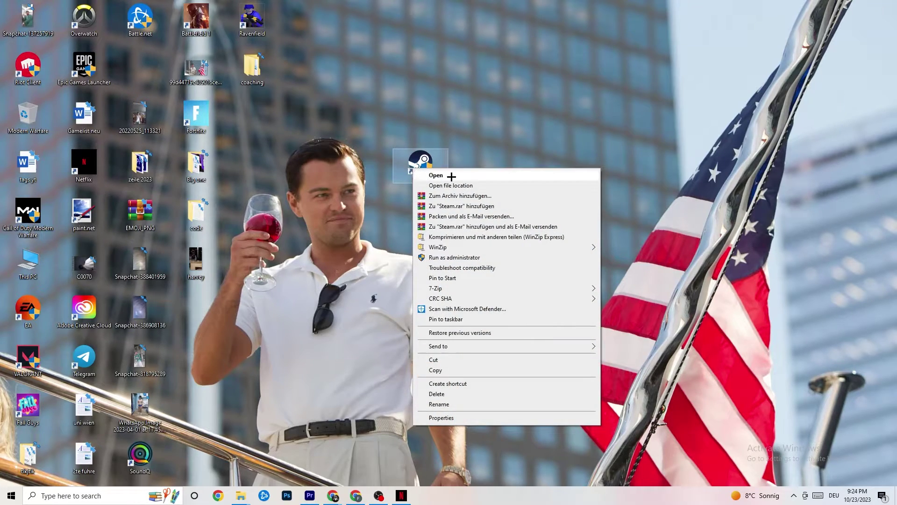
left_click(461, 419)
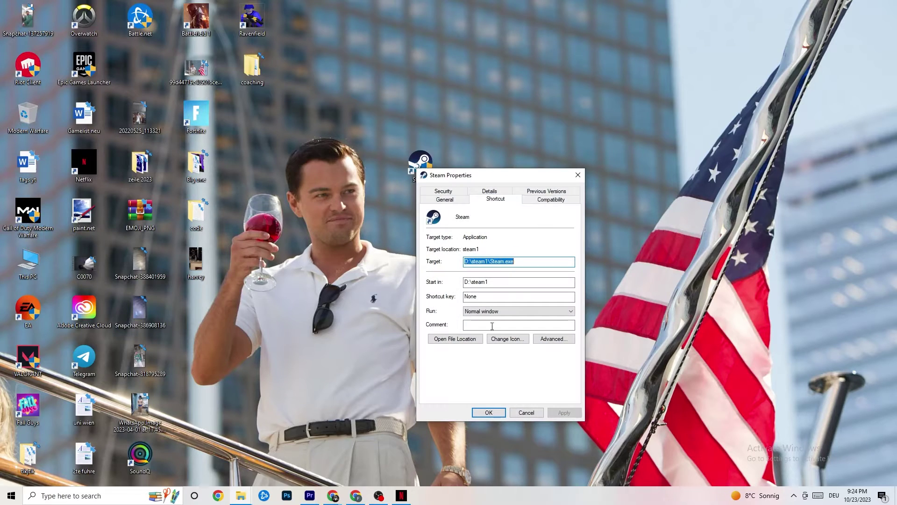
left_click_drag(486, 169, 359, 42)
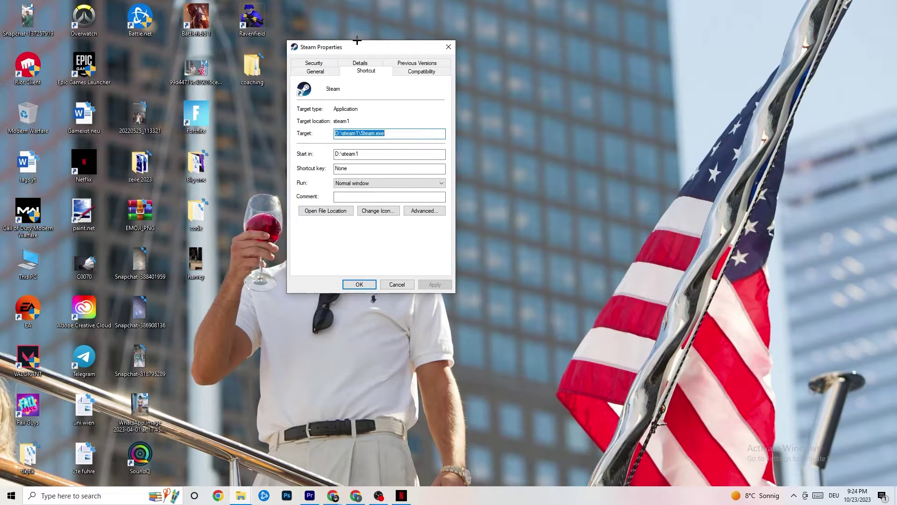
left_click(408, 71)
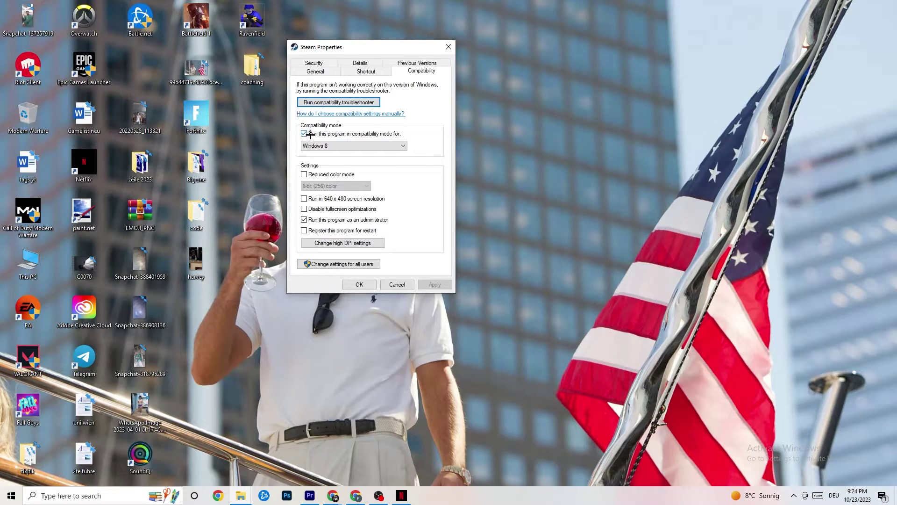
left_click(387, 146)
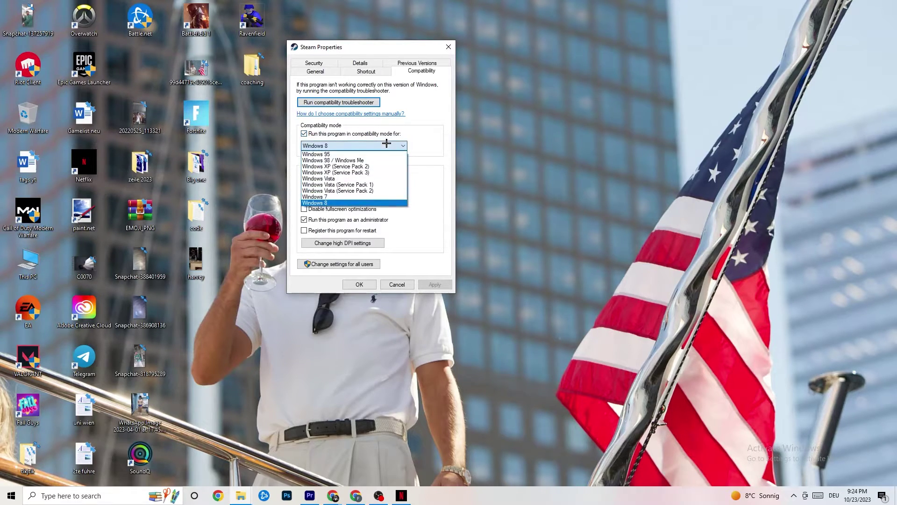
left_click(407, 133)
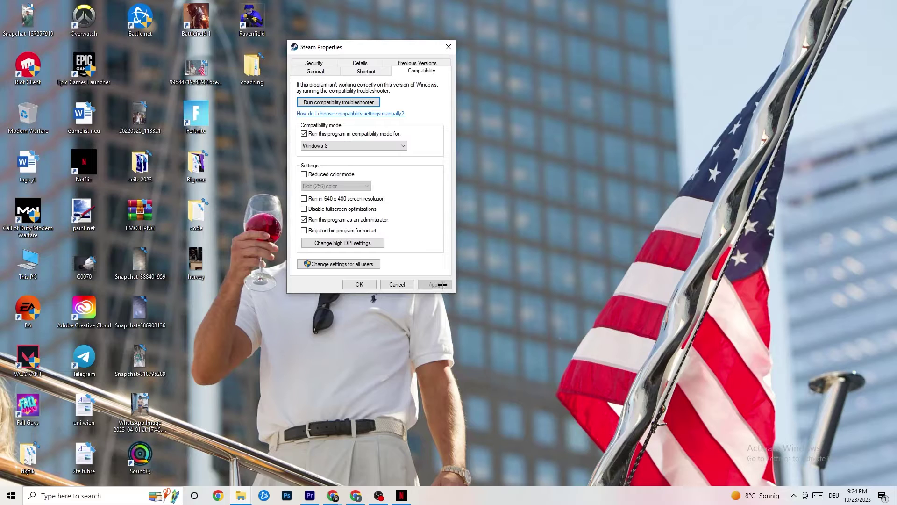
left_click(359, 284)
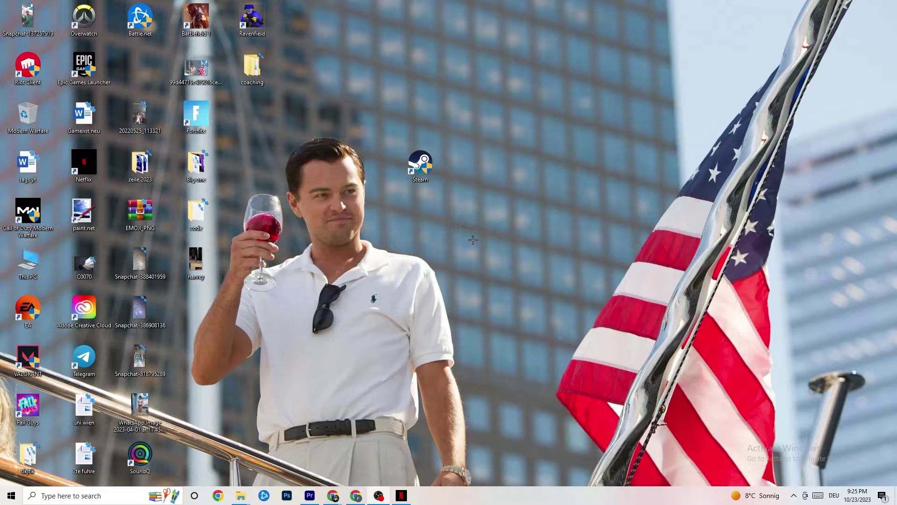
right_click(434, 176)
right_click(447, 95)
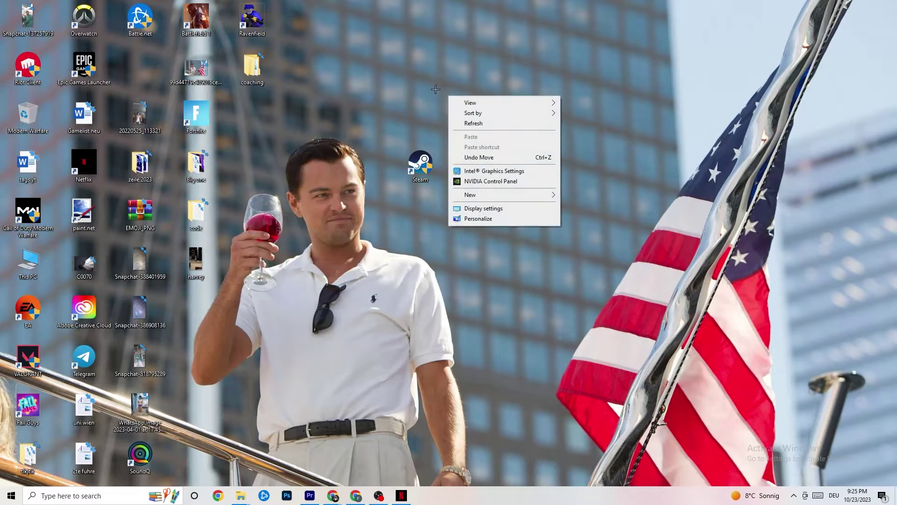
left_click(332, 54)
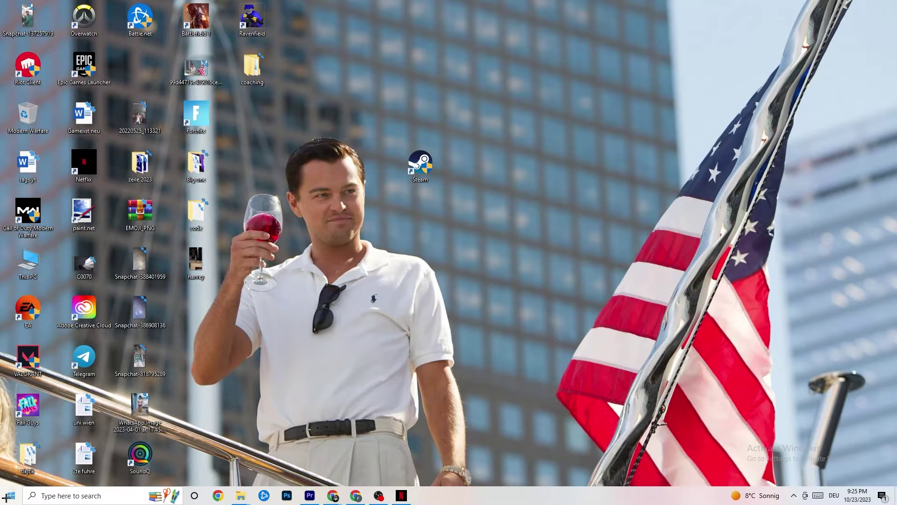
left_click(420, 169)
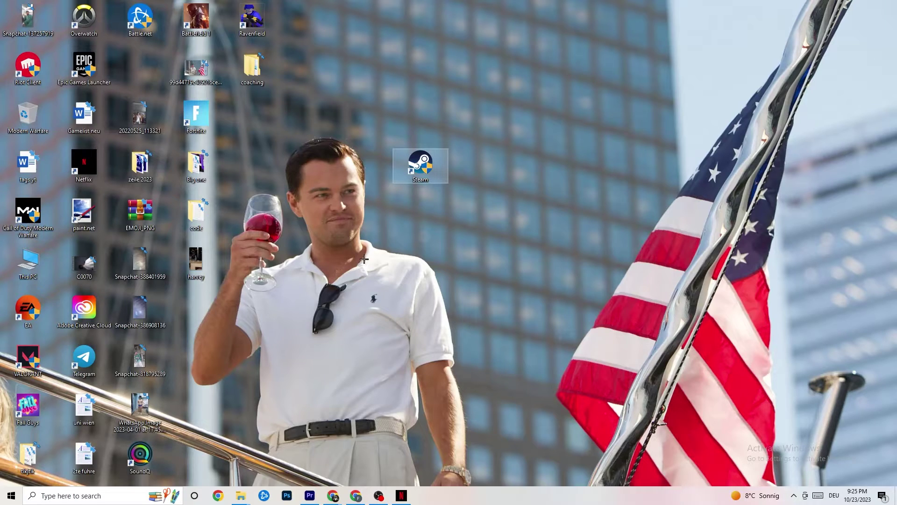
- Open Task Manager maximized and examine the resource usage of running processes and the status and impact of the startup apps
right_click(498, 503)
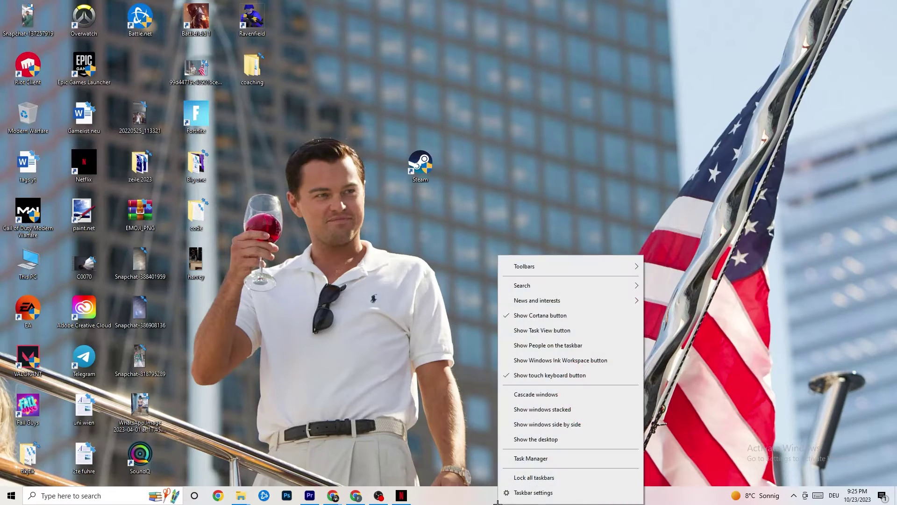
left_click(553, 459)
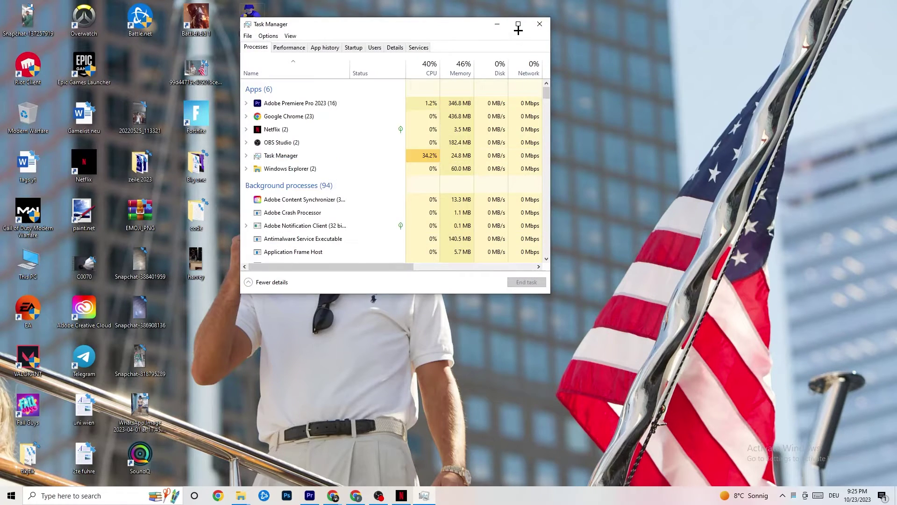
left_click(516, 24)
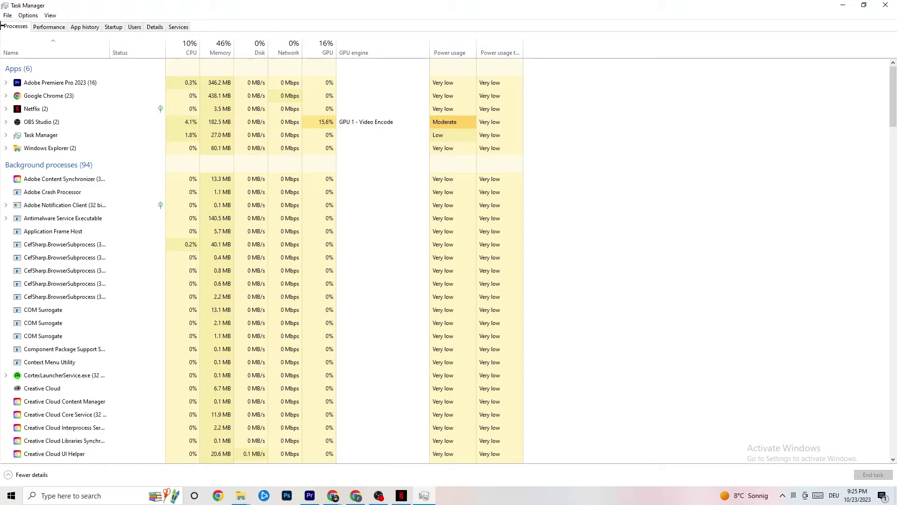
left_click_drag(191, 43, 224, 41)
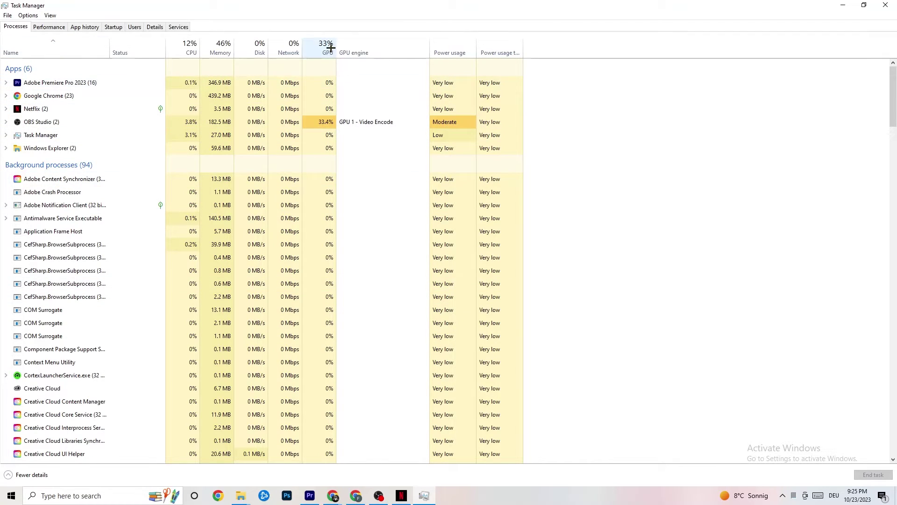
right_click(59, 149)
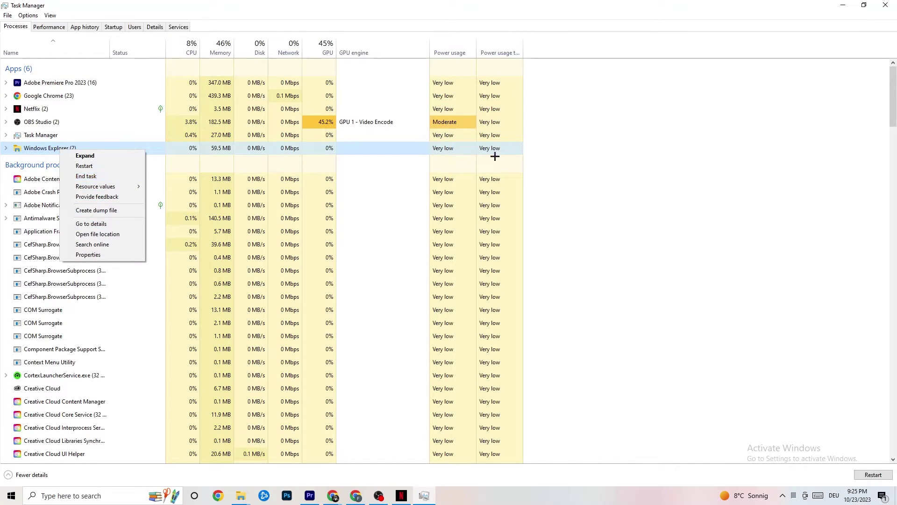
left_click(675, 129)
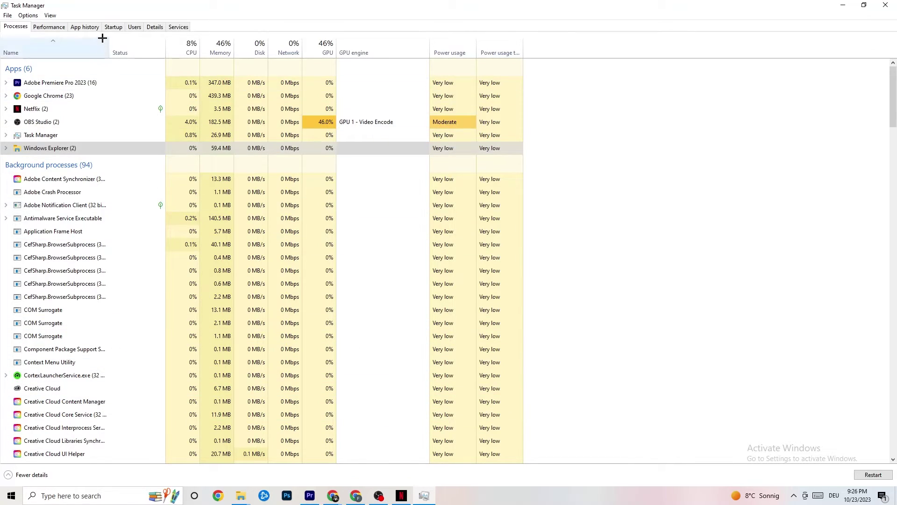
left_click(113, 26)
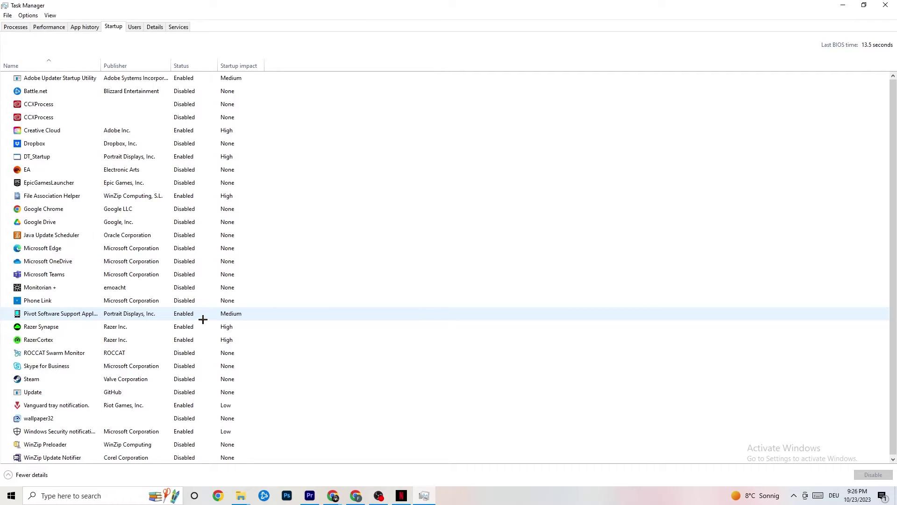
right_click(180, 313)
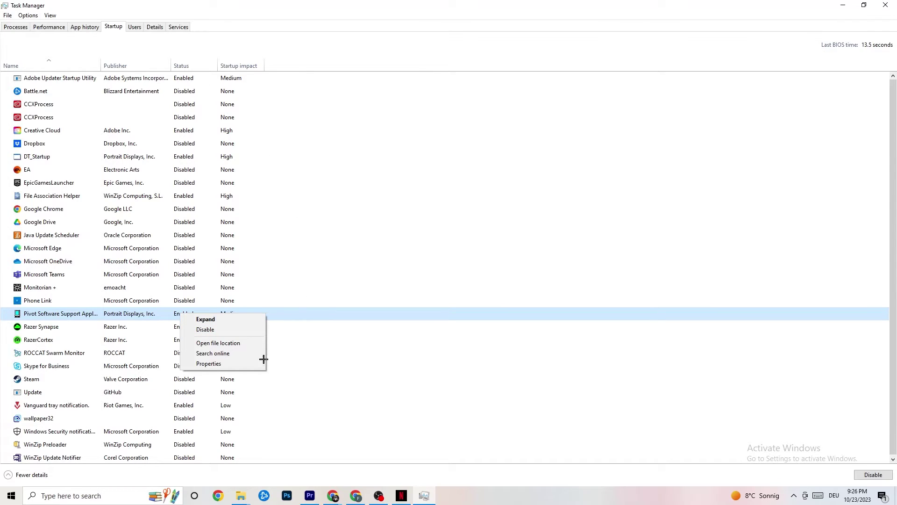
- Examine the priority options for the Adobe Premiere Pro process in the detailed process list and close Task Manager
left_click(155, 27)
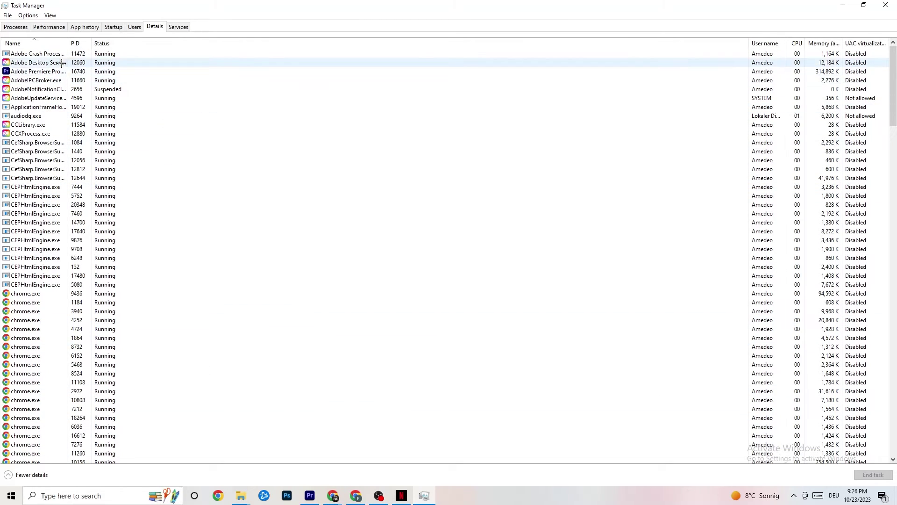
right_click(39, 75)
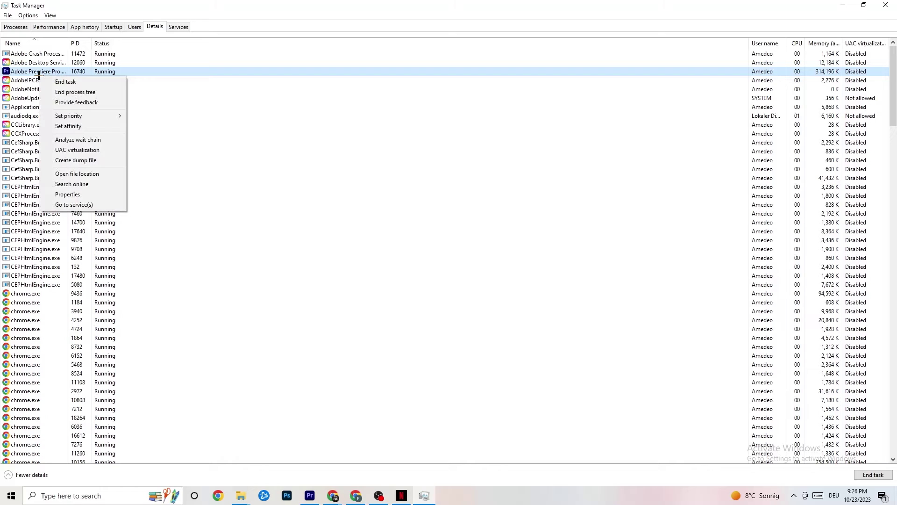
mouse_move(79, 115)
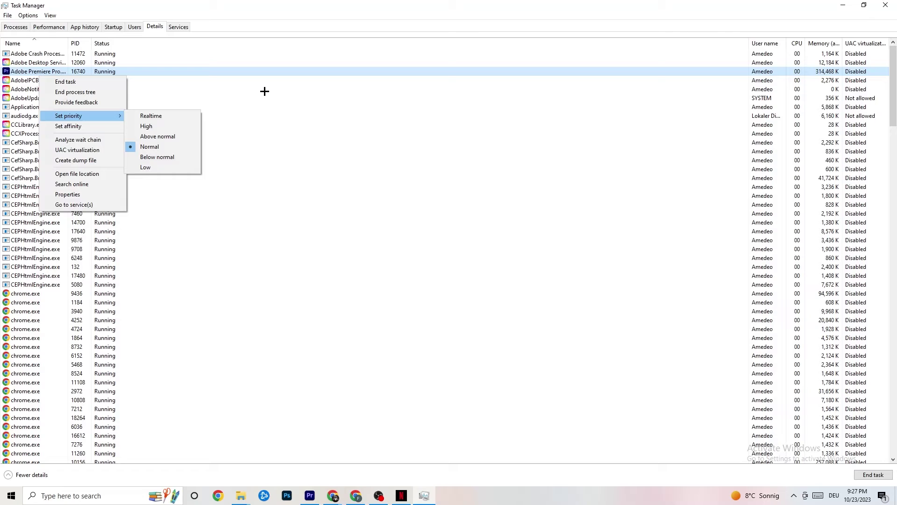
left_click(267, 89)
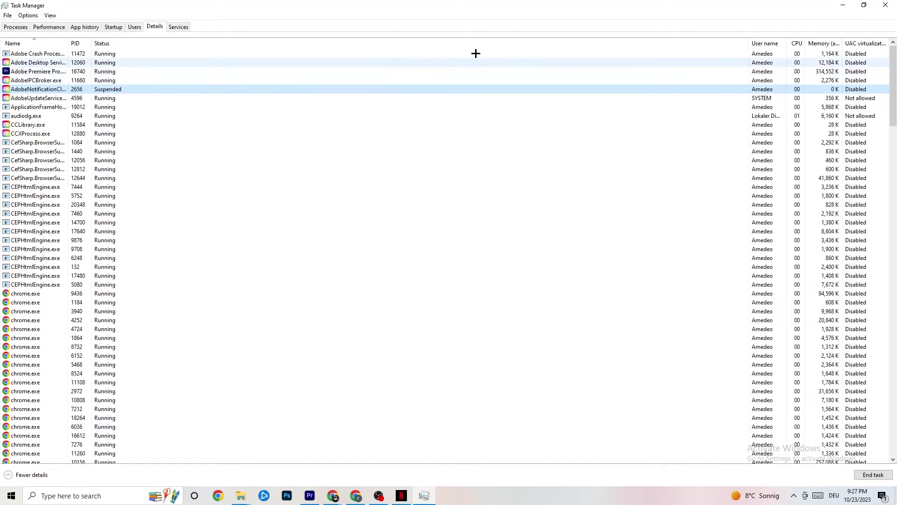
left_click(886, 5)
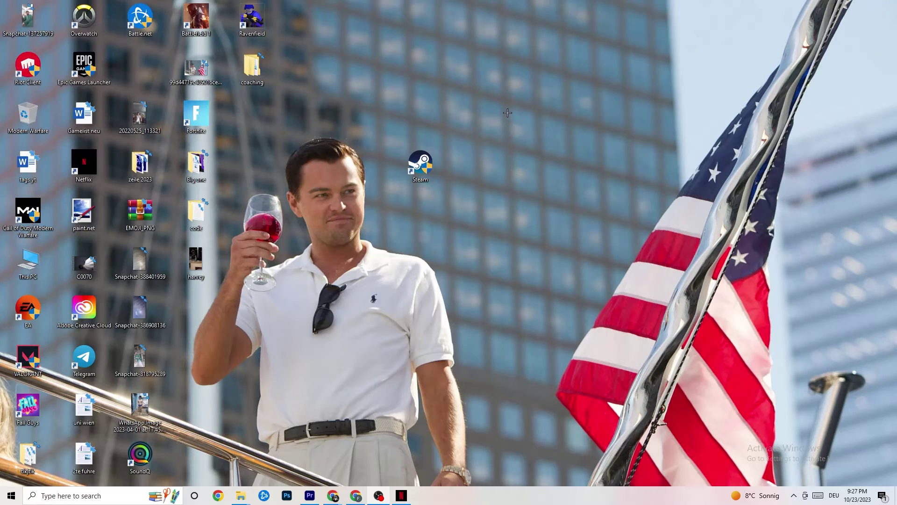
- Review the image settings preview and the display resolution options in NVIDIA Control Panel, and close it
right_click(502, 89)
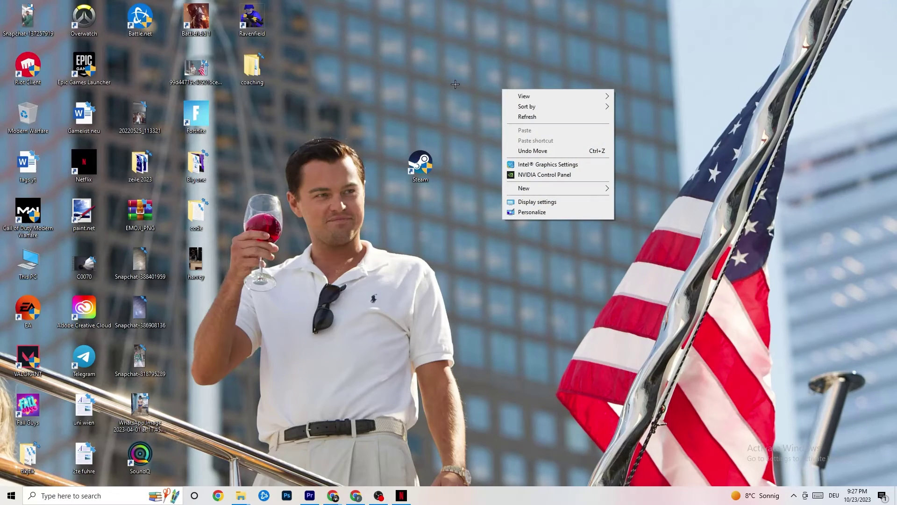
left_click(531, 175)
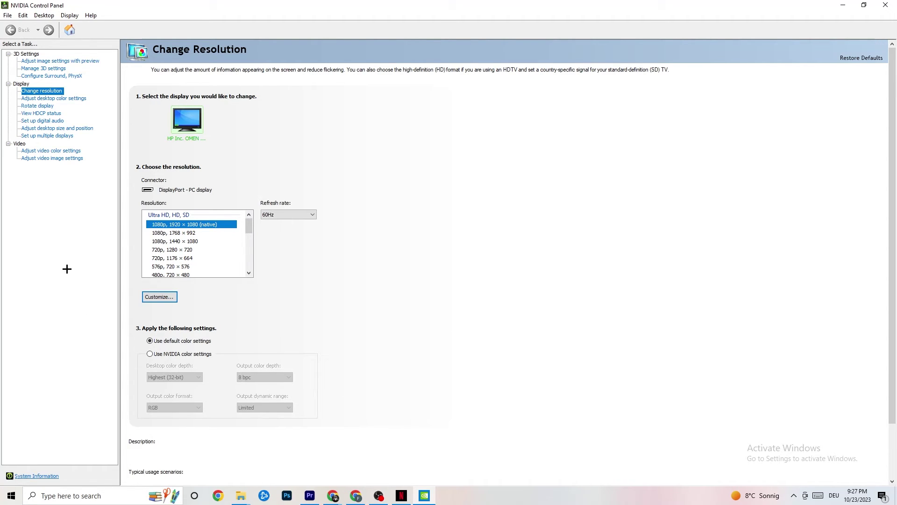
left_click(50, 61)
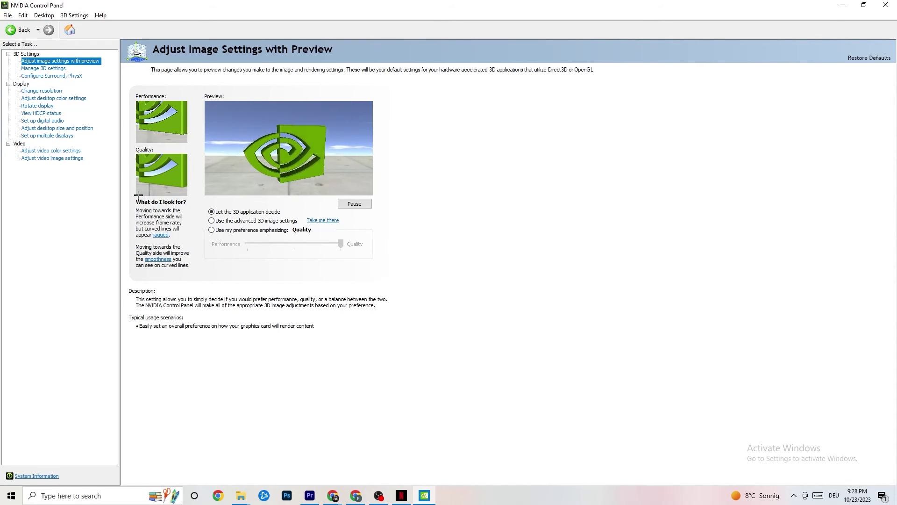
left_click(31, 91)
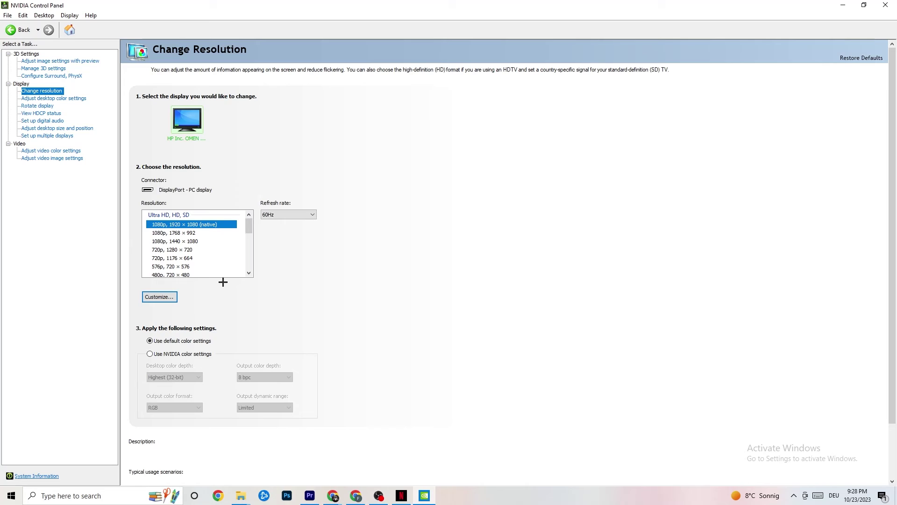
mouse_move(209, 232)
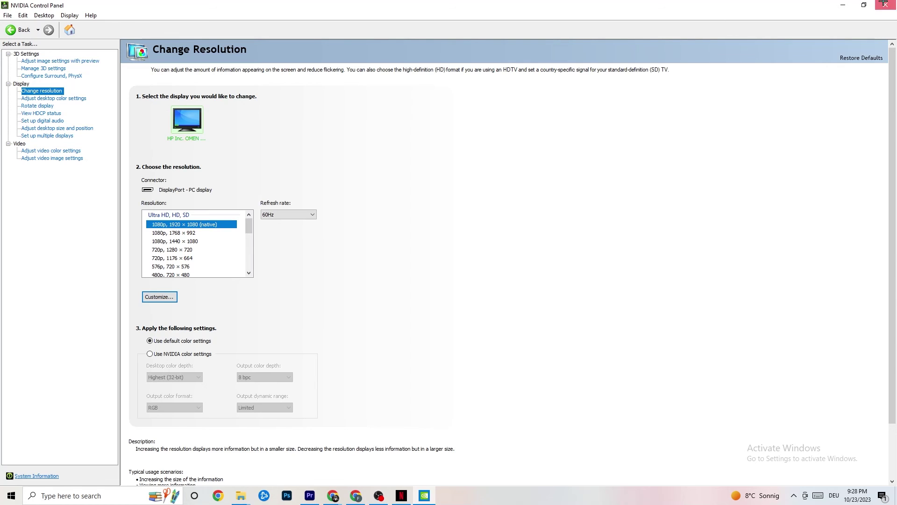
left_click(846, 3)
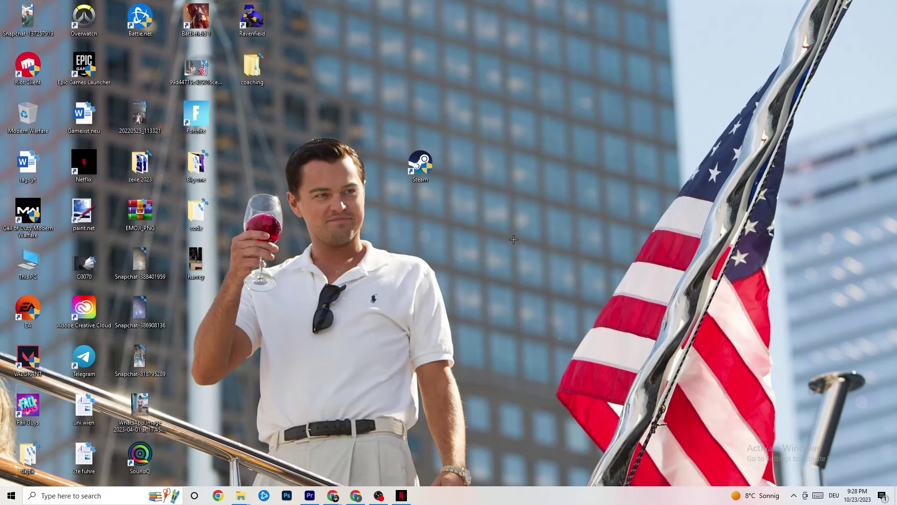